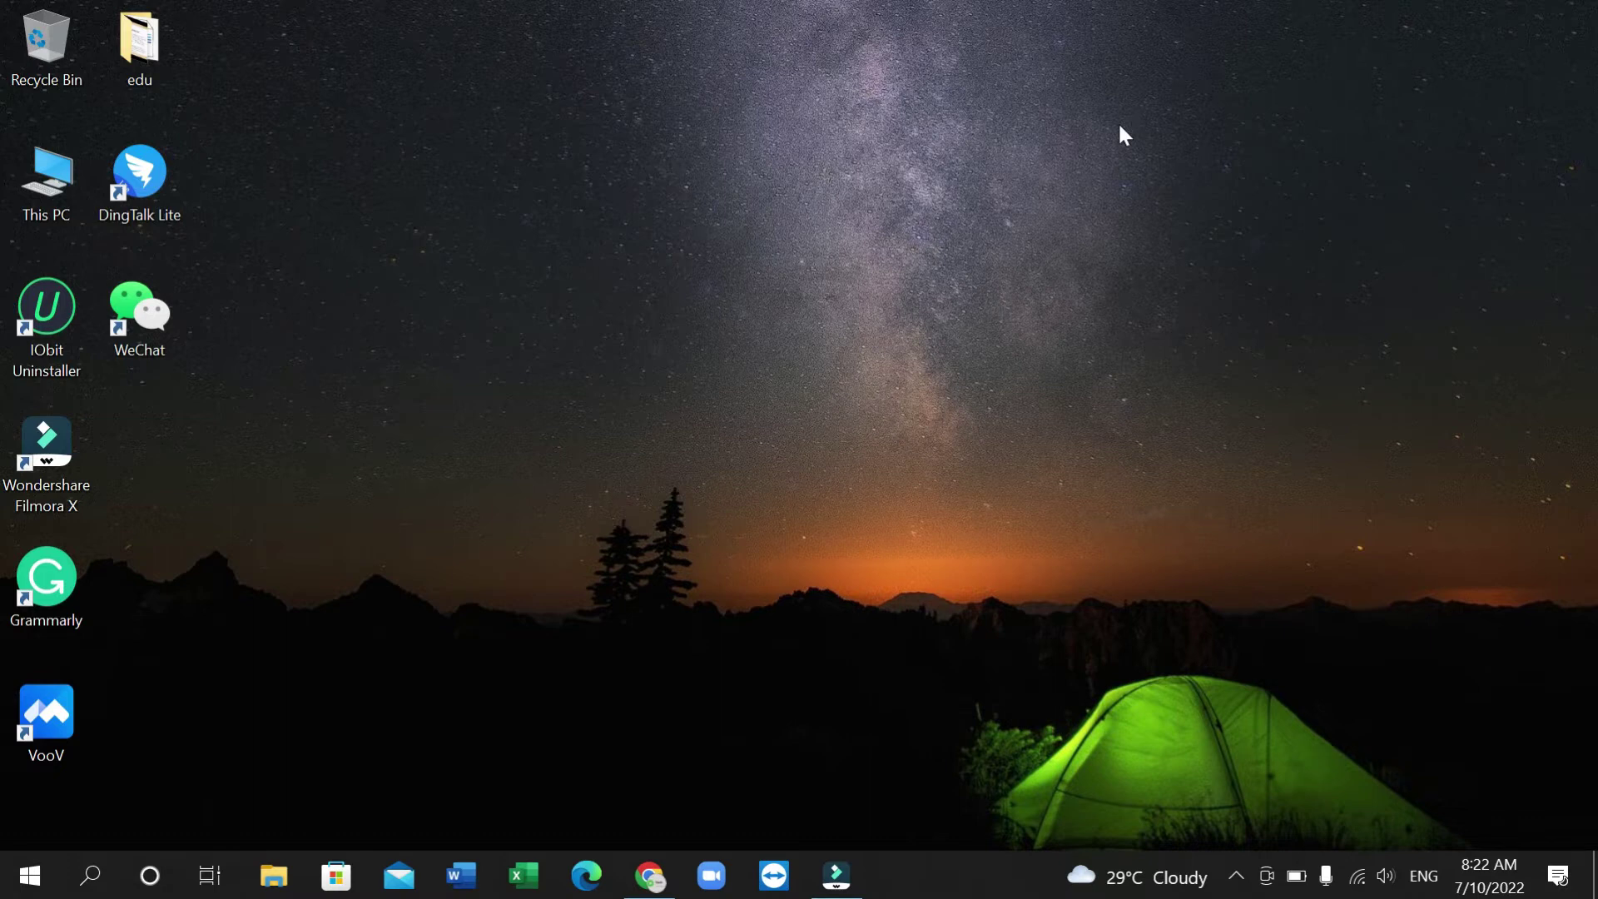
- Open Windows Search to look for the 'Change your password' setting
click(93, 877)
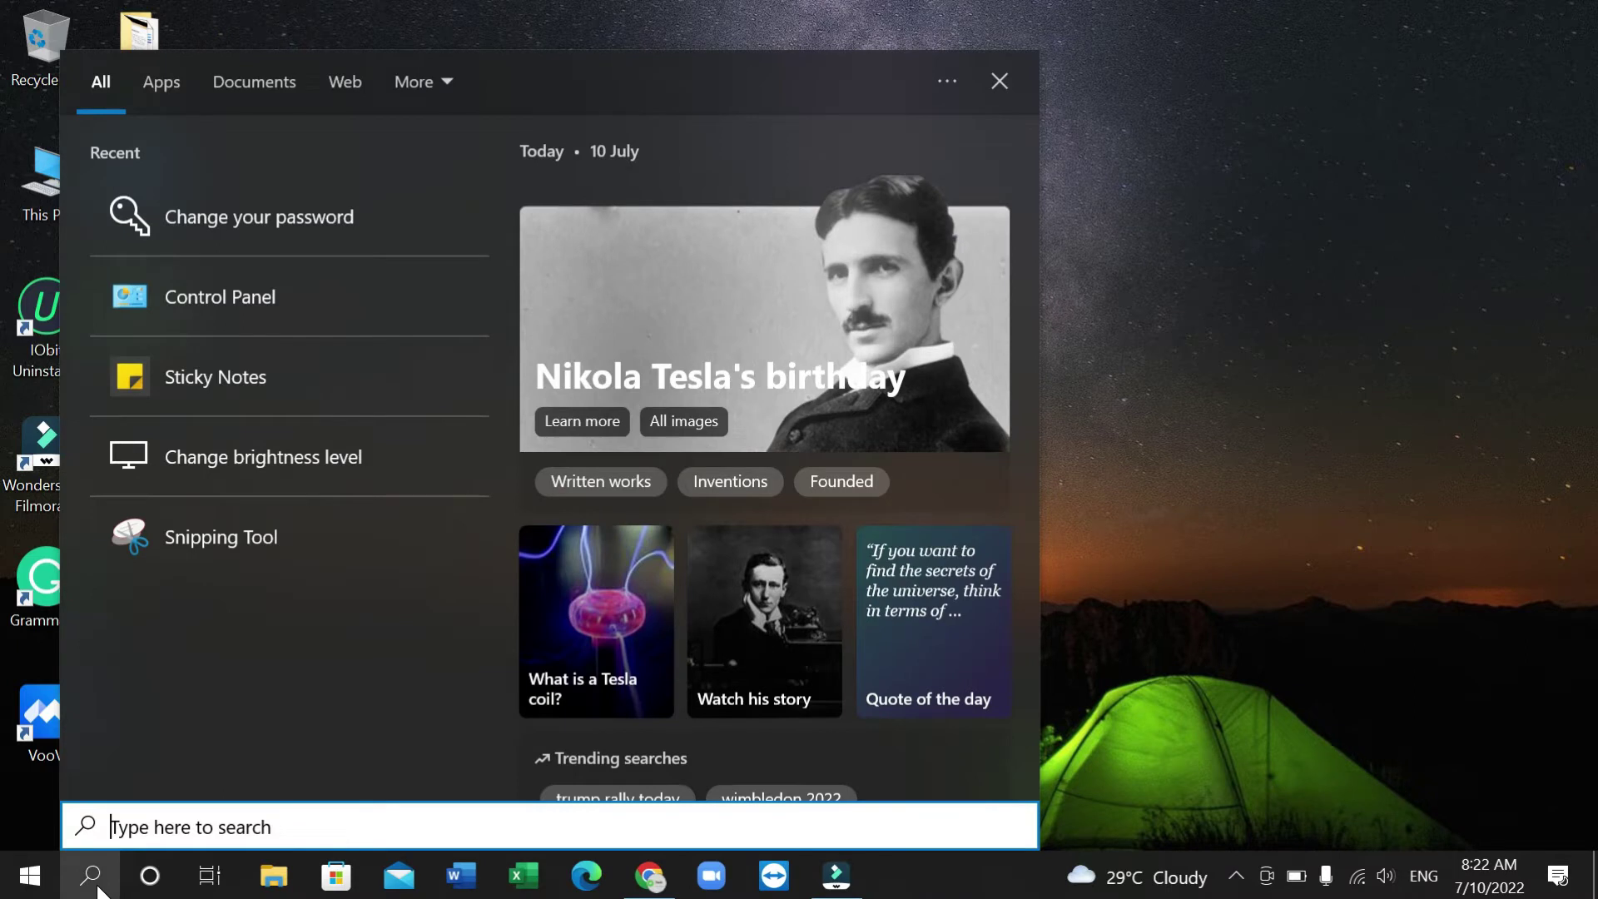
text(pas)
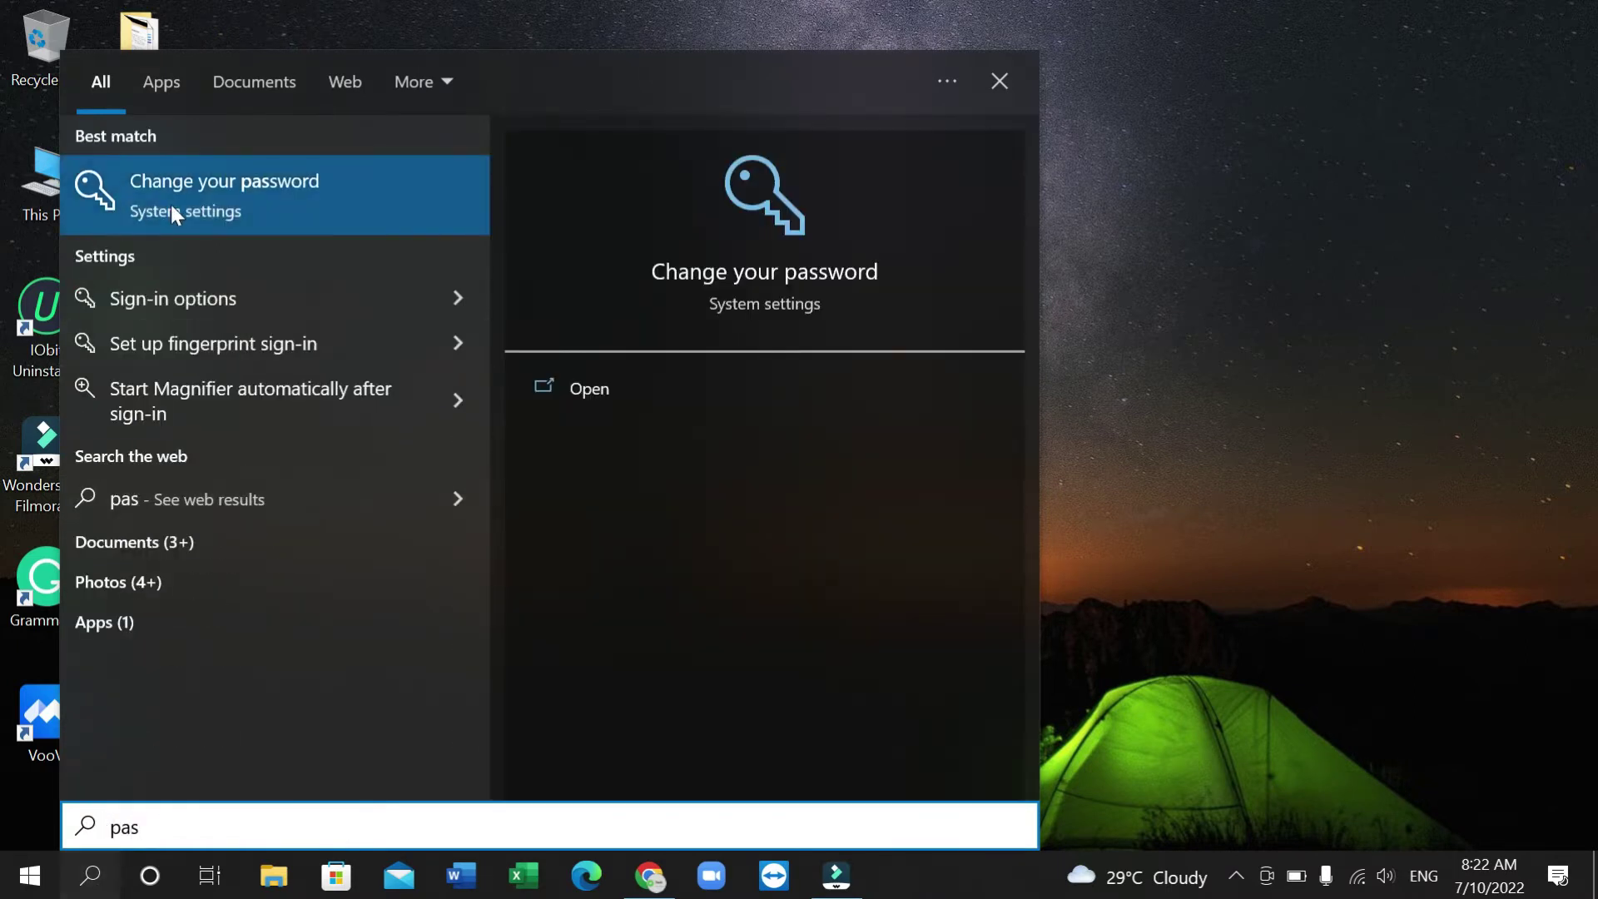
- Open 'Change your password' in Settings and start Windows Hello Fingerprint setup
click(284, 199)
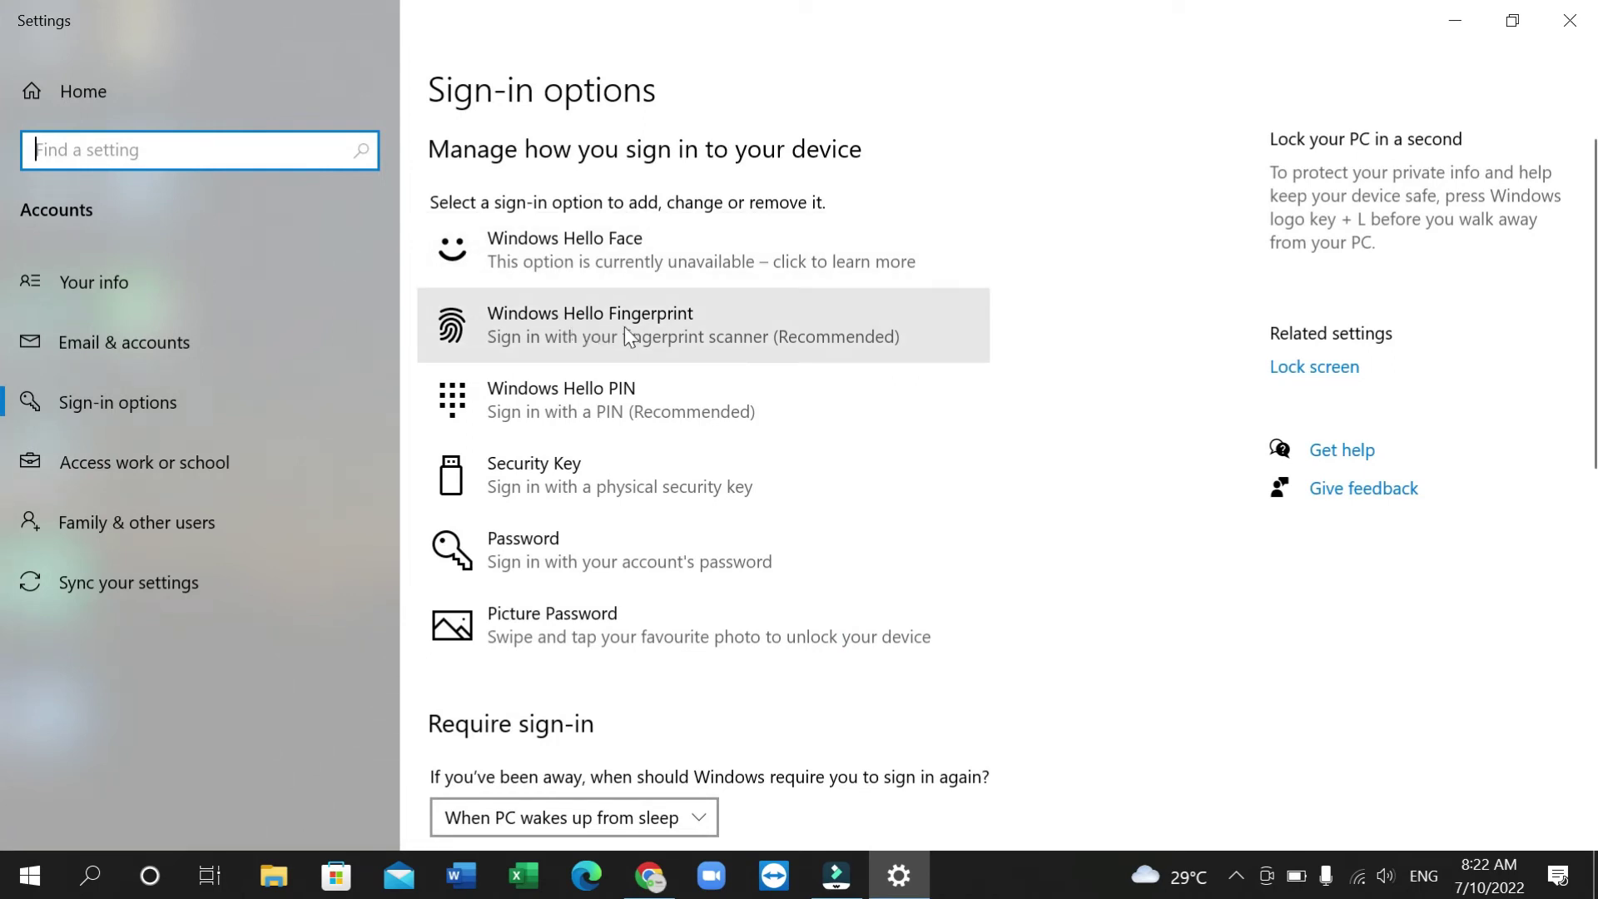
click(733, 327)
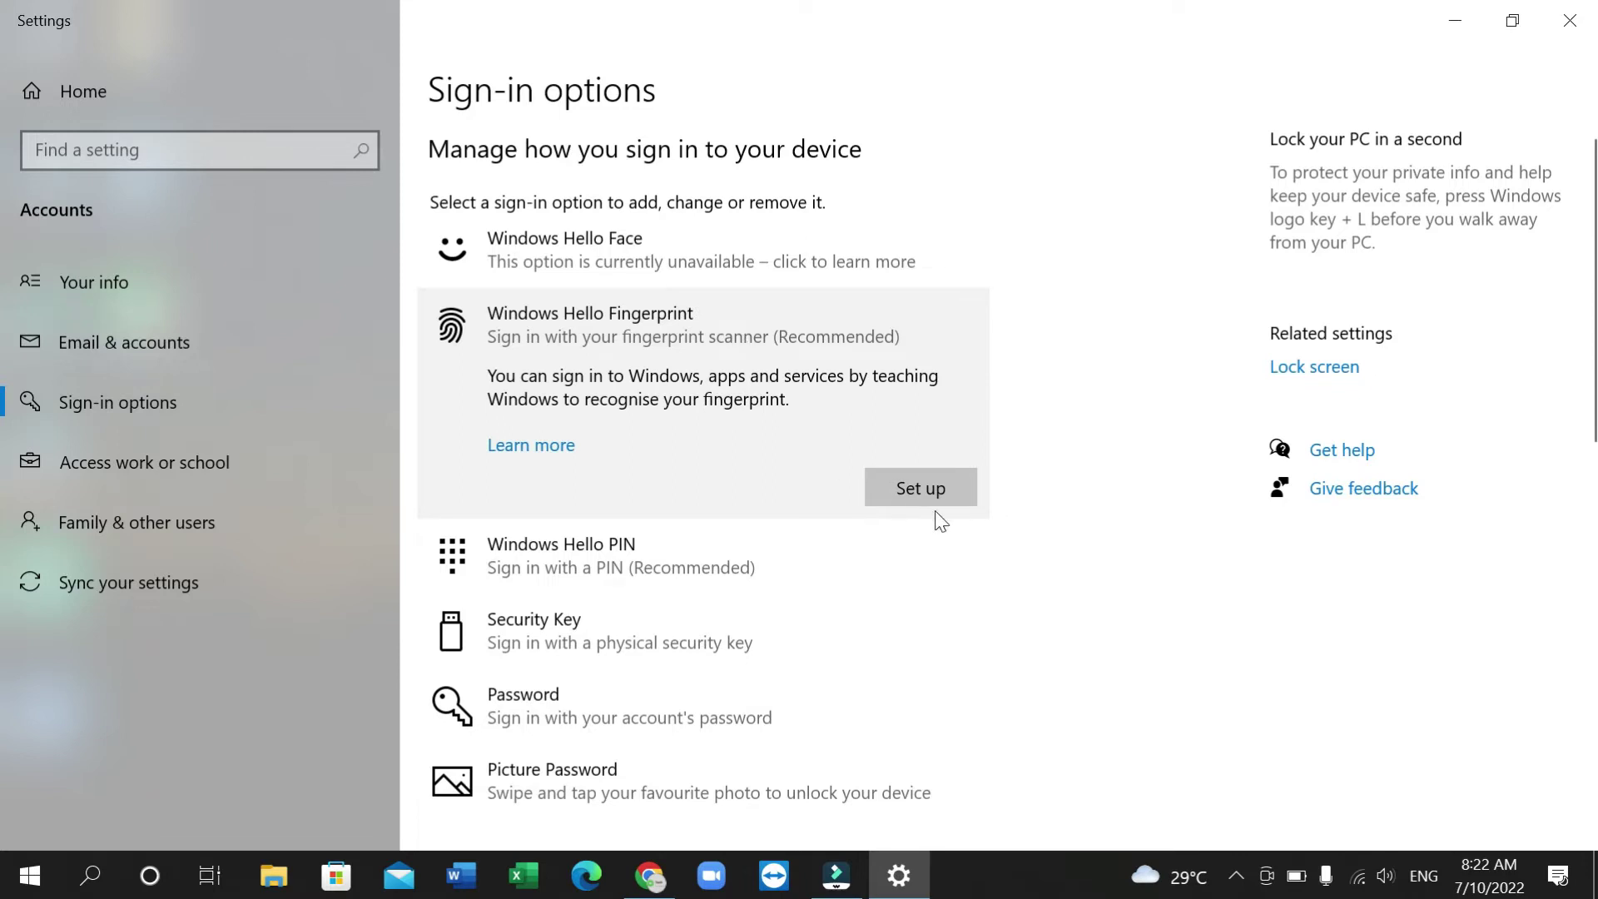
click(936, 488)
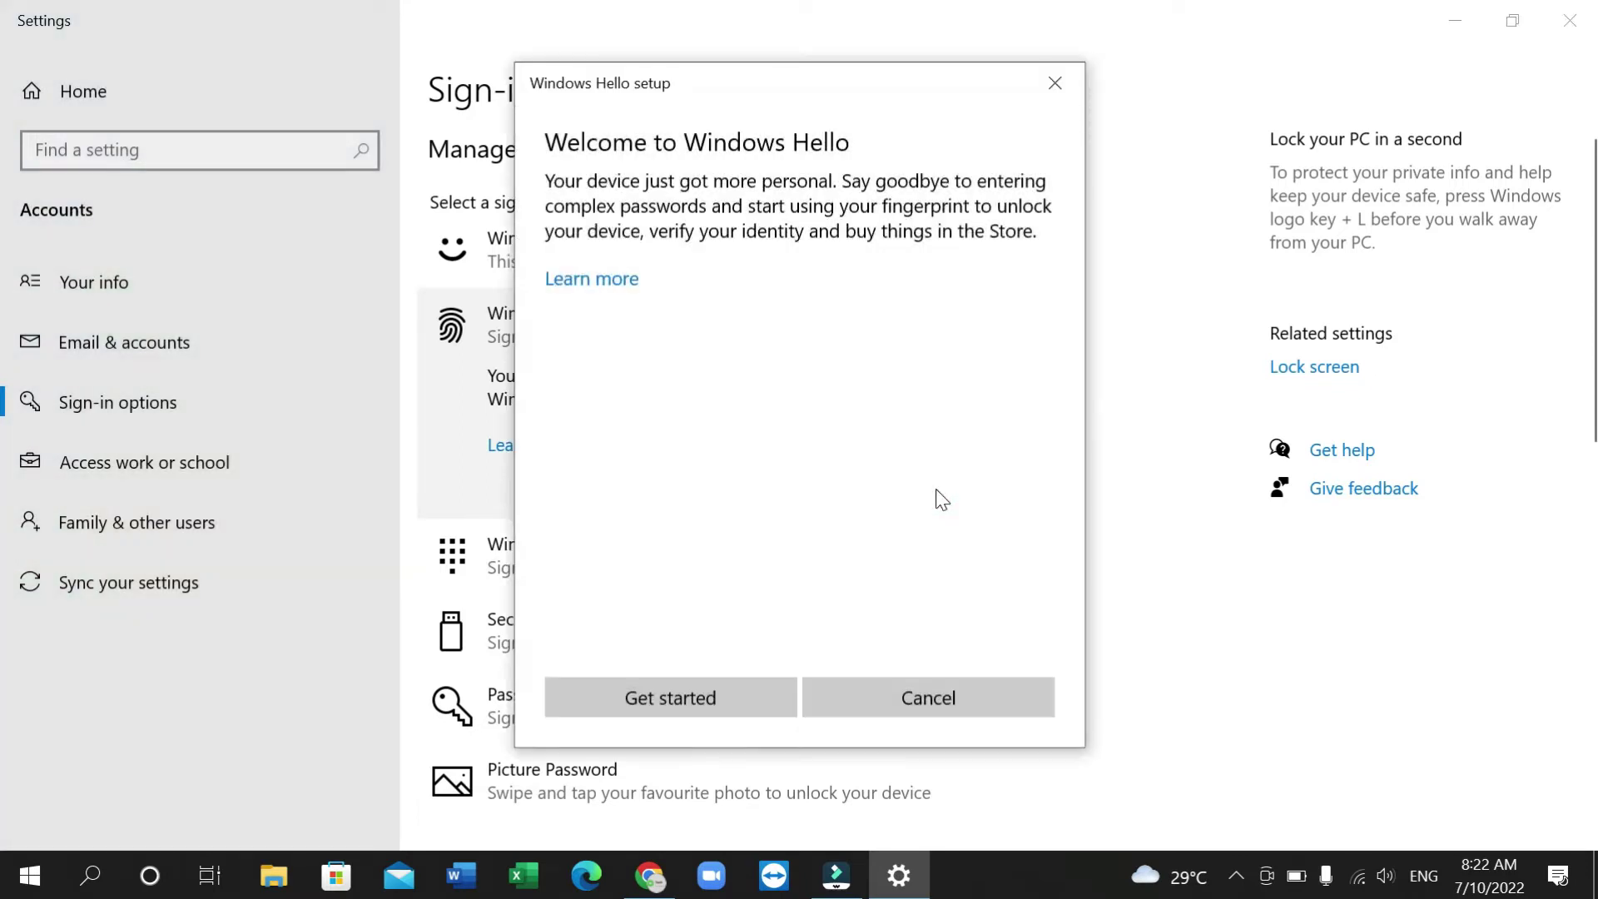
- Begin fingerprint enrollment and scan the finger until 'A couple more things' appears
click(656, 699)
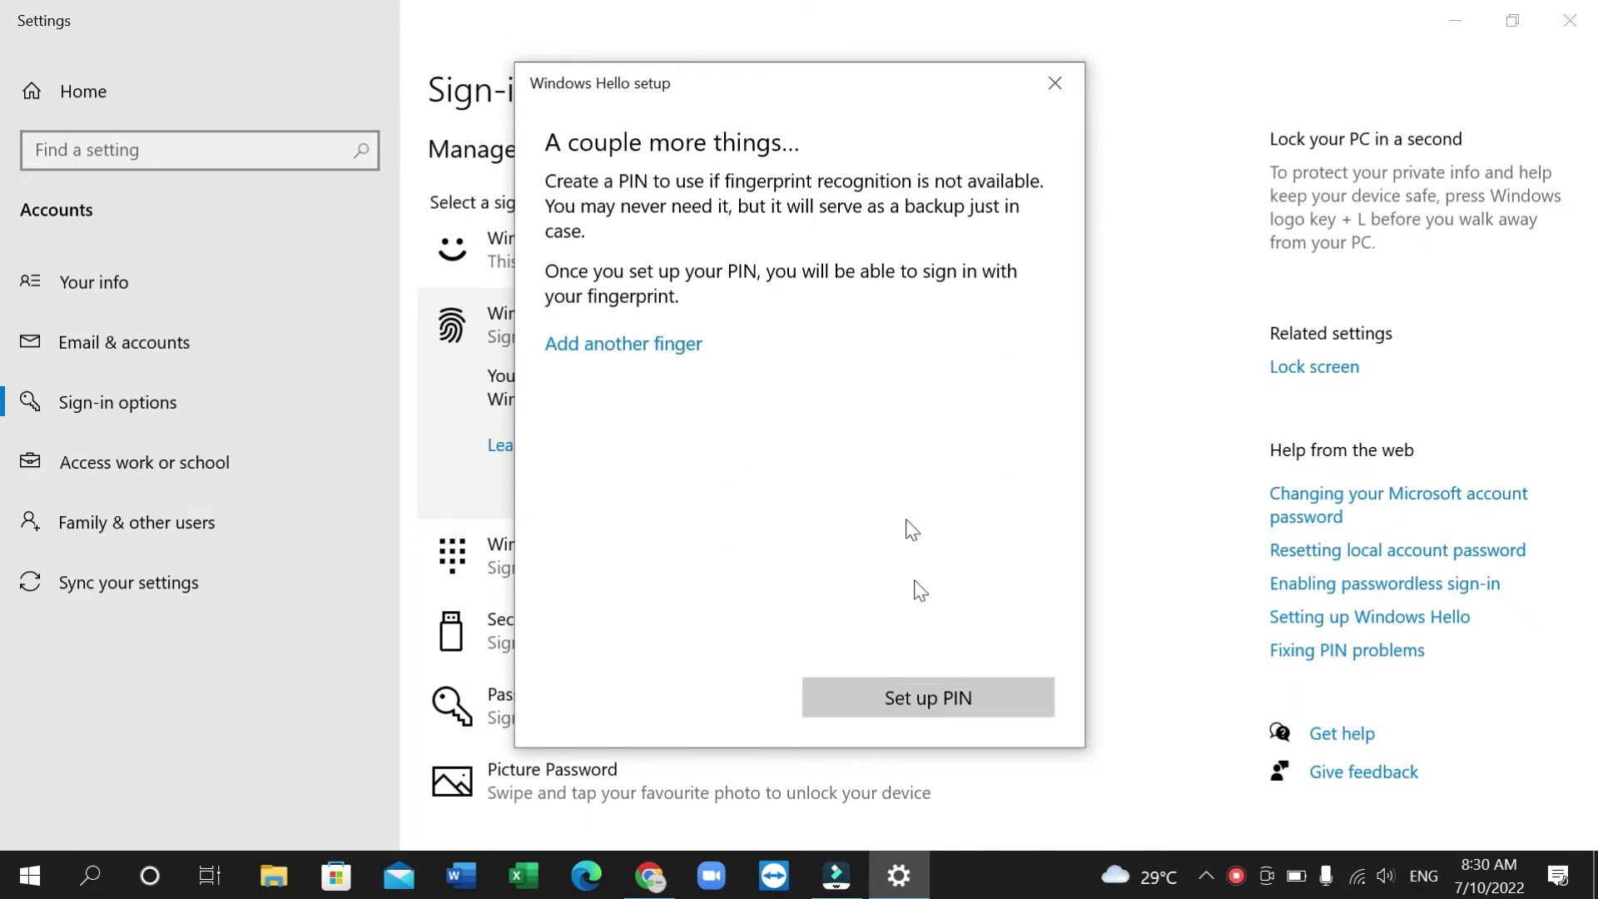
- Choose Set up PIN and confirm the account password in Windows Security
click(876, 703)
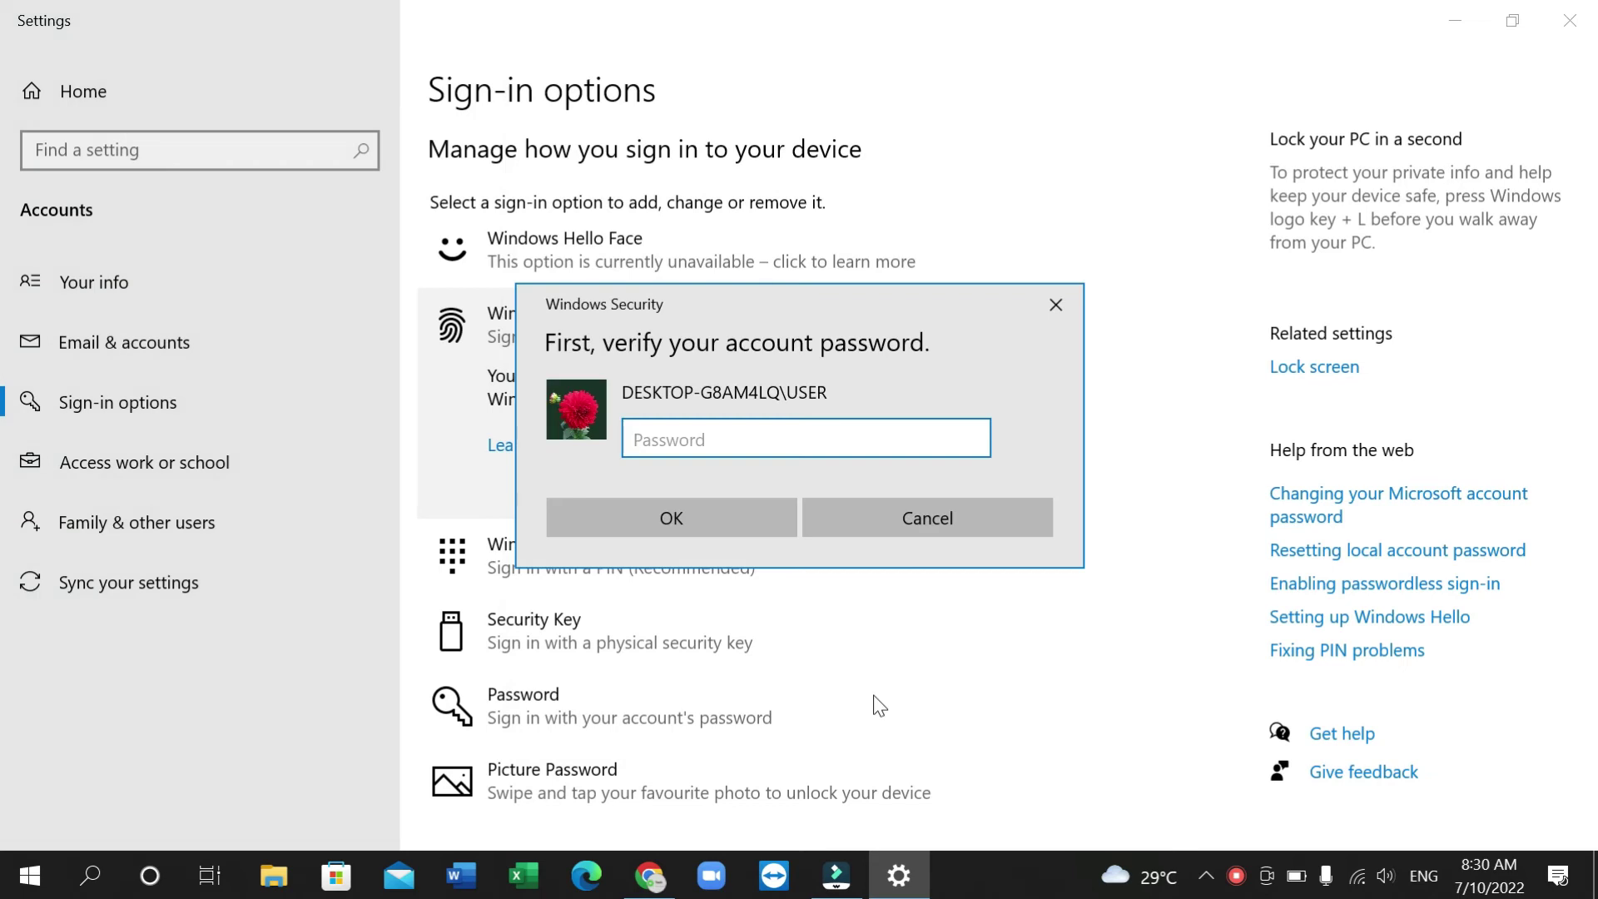
click(669, 514)
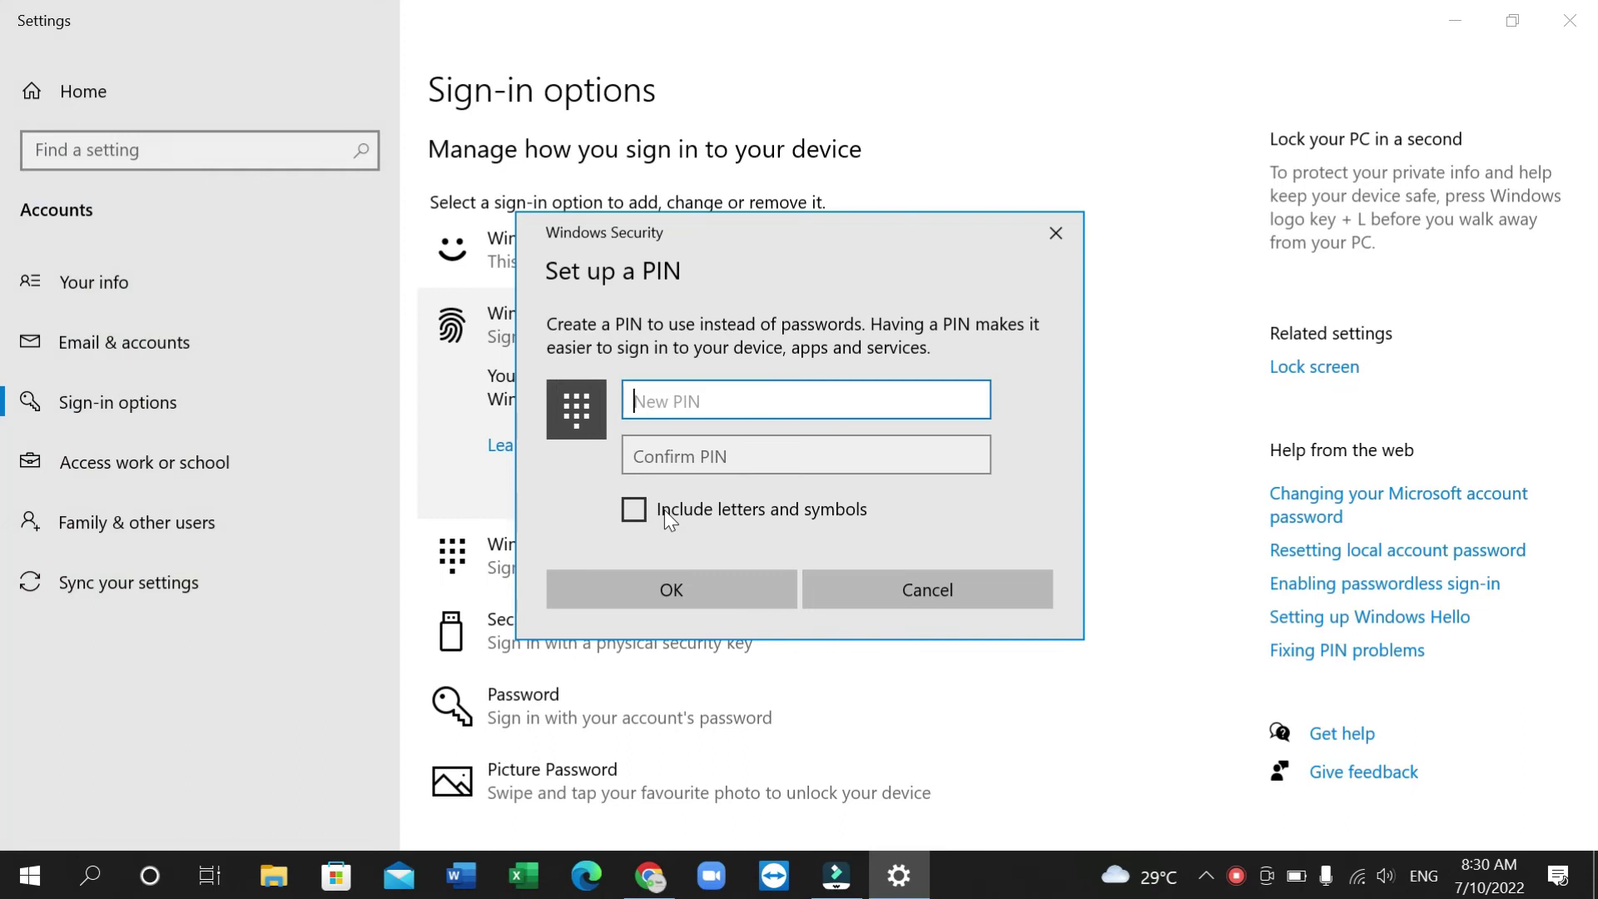
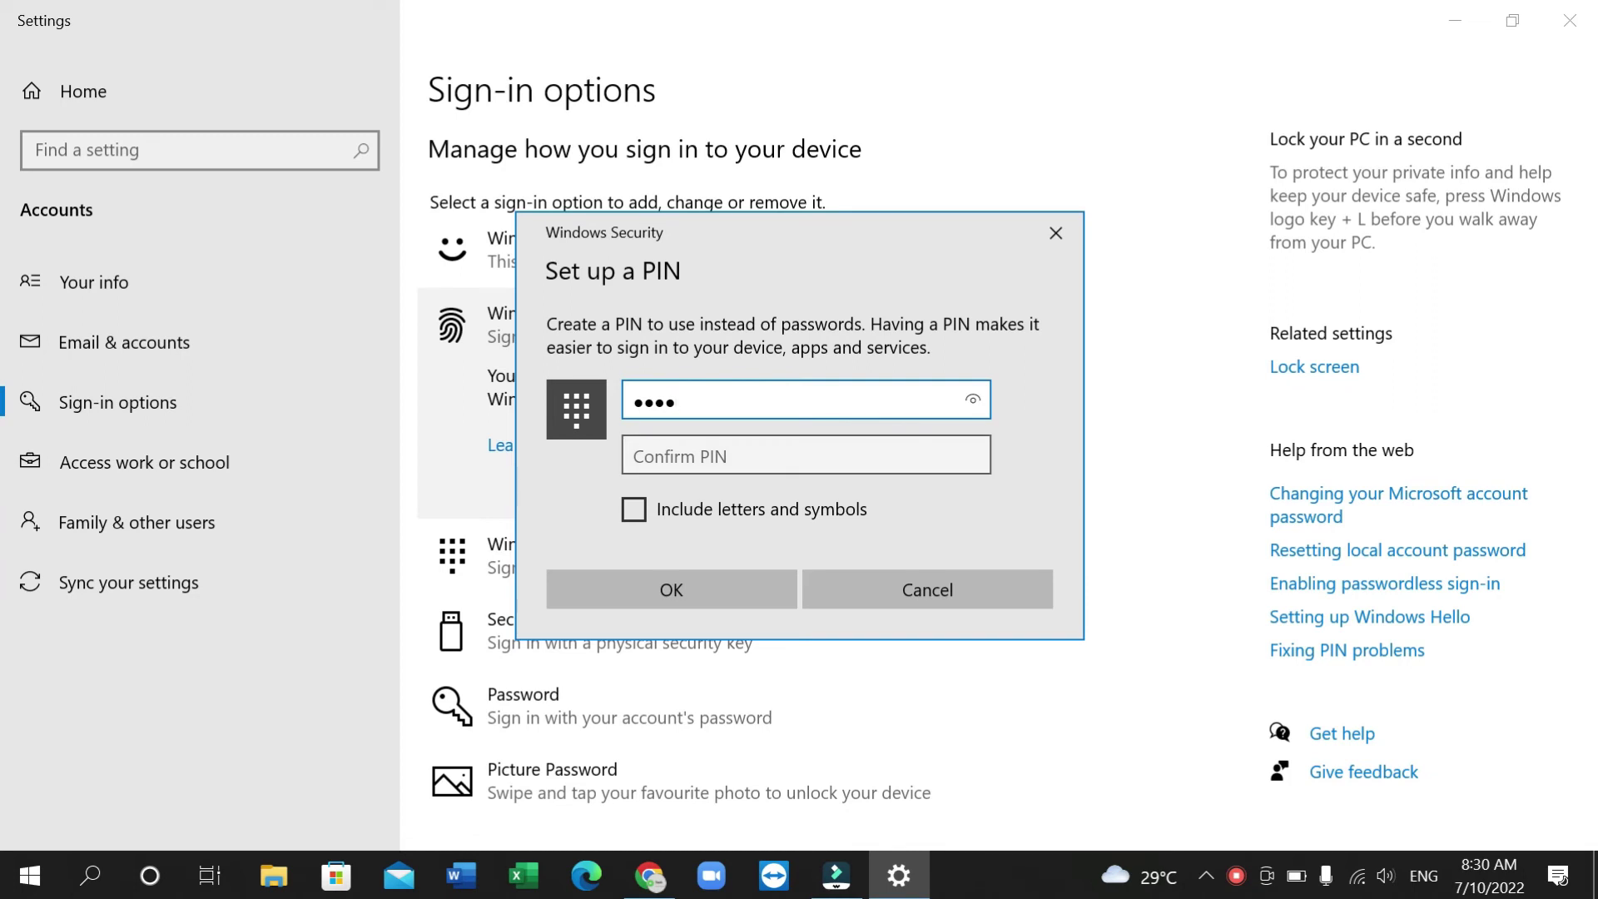
- Enter the four-digit PIN and move to the Confirm PIN field
key(Tab)
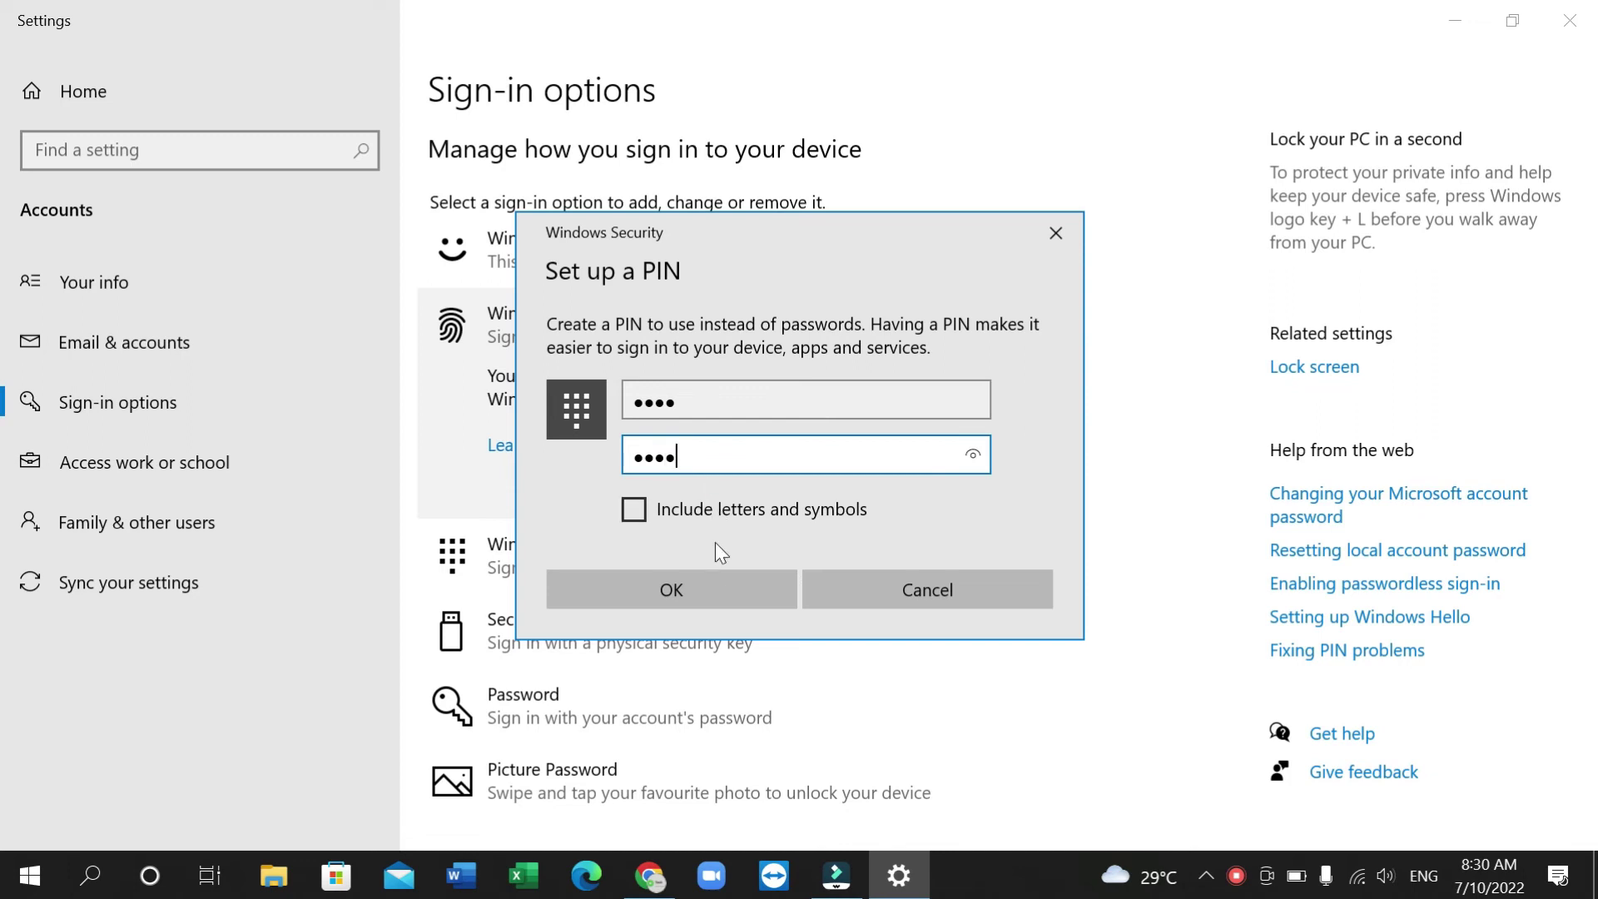
- Save the new backup PIN and return to Sign-in options
click(712, 589)
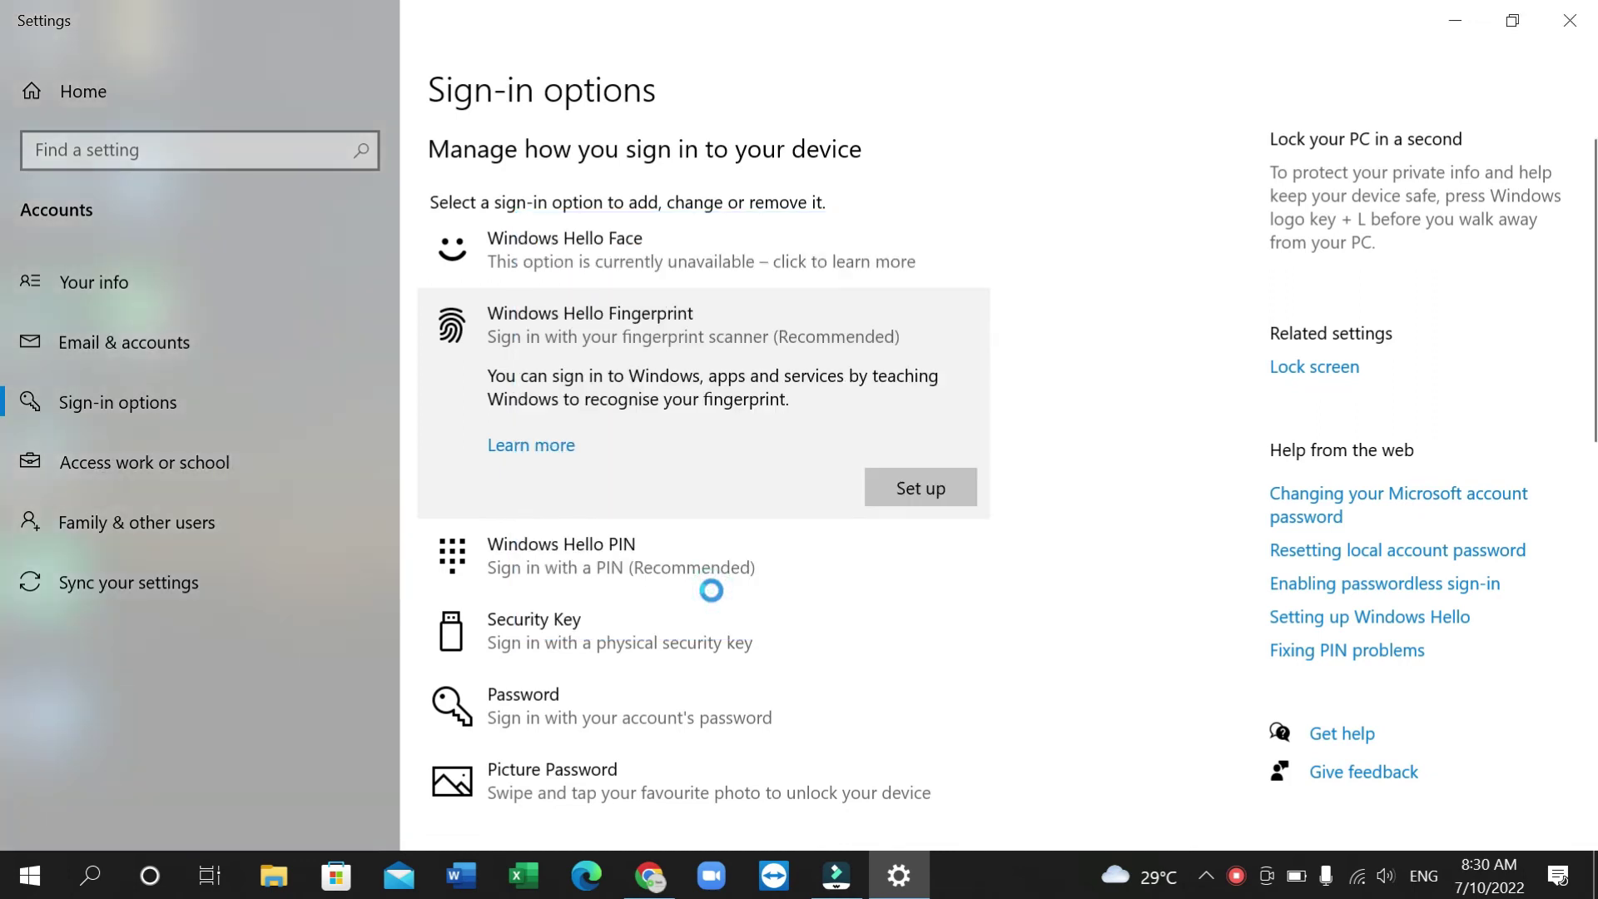